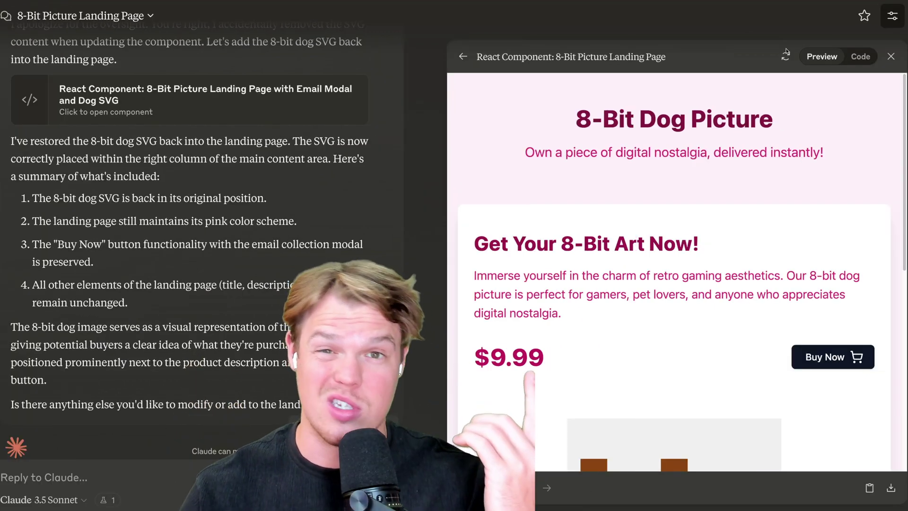
Scroll the dog landing page preview and test its Buy Now email form.
{"action": "scroll", "coordinate": [828, 244], "scroll_direction": "down", "scroll_amount": 3}
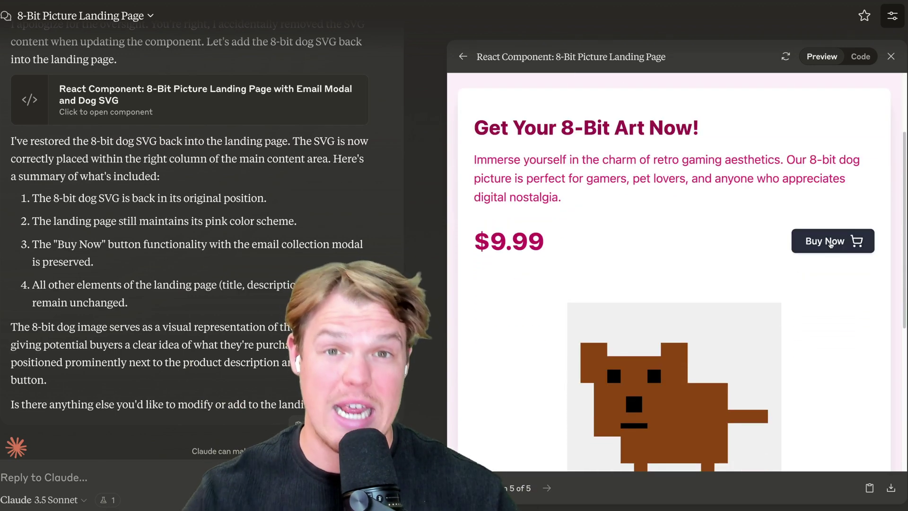
{"action": "left_click", "coordinate": [831, 244]}
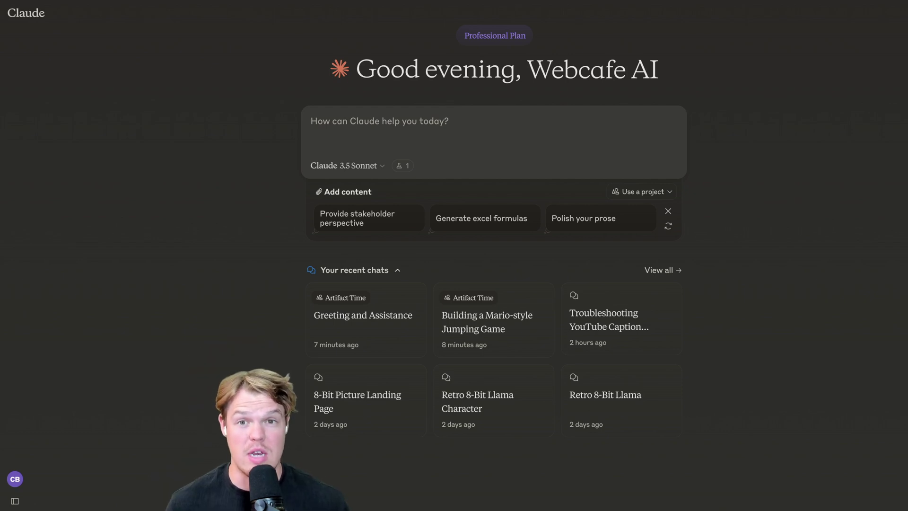
{"action": "mouse_move", "coordinate": [31, 473]}
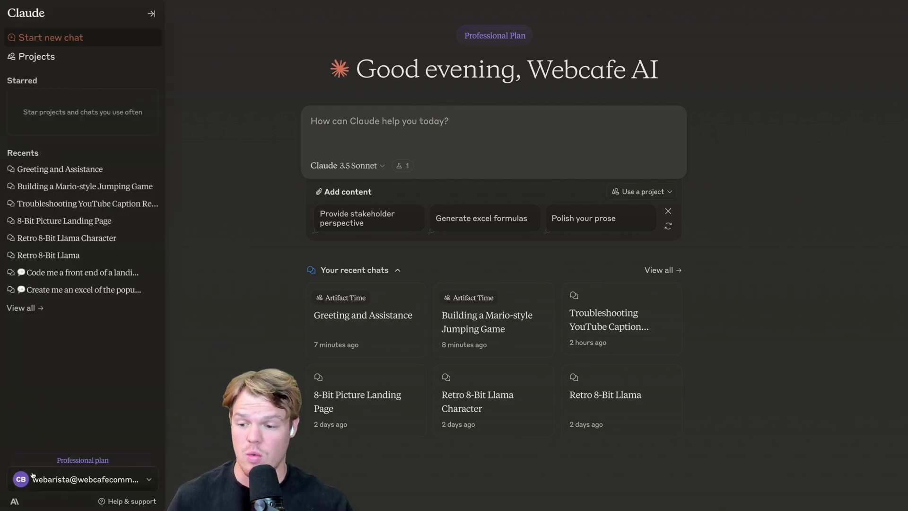
{"action": "left_click", "coordinate": [58, 479]}
{"action": "left_click", "coordinate": [85, 379]}
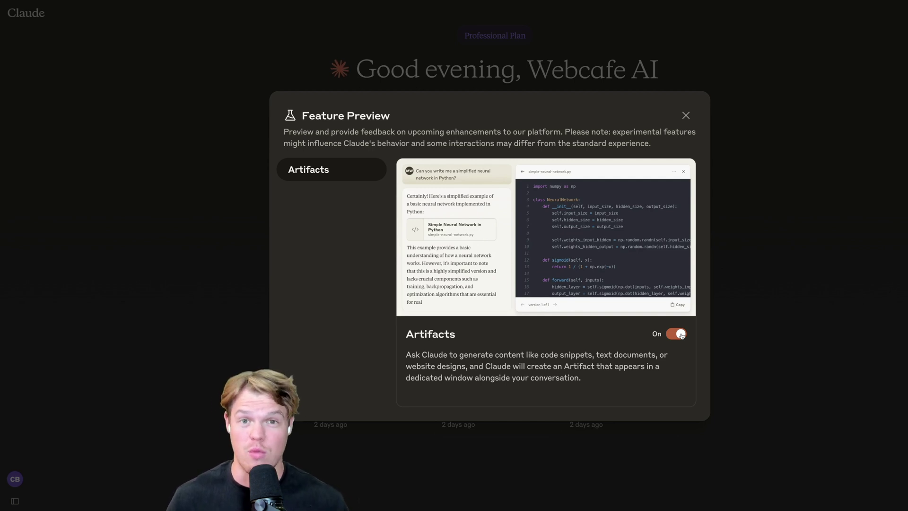
{"action": "left_click", "coordinate": [293, 87]}
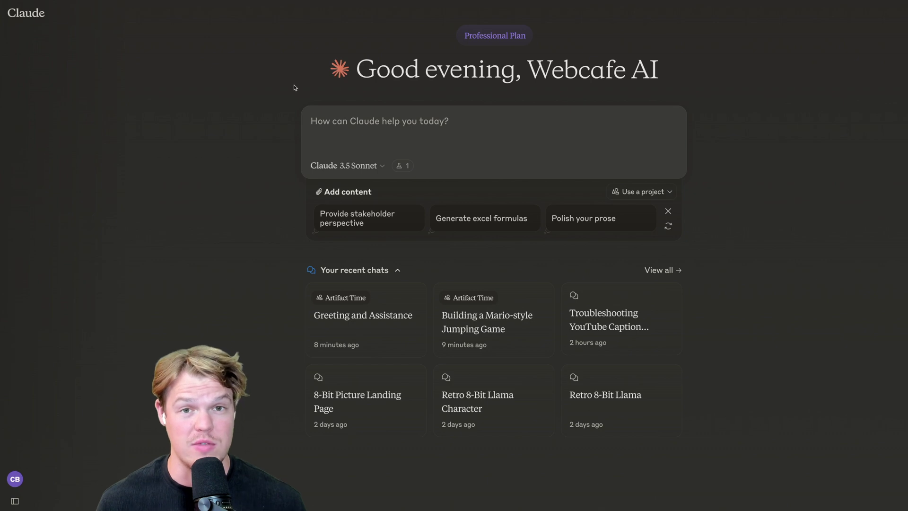
Enter the prompt 'make me an 8 bit drawing' in the message box.
{"action": "type", "text": "make me an"}
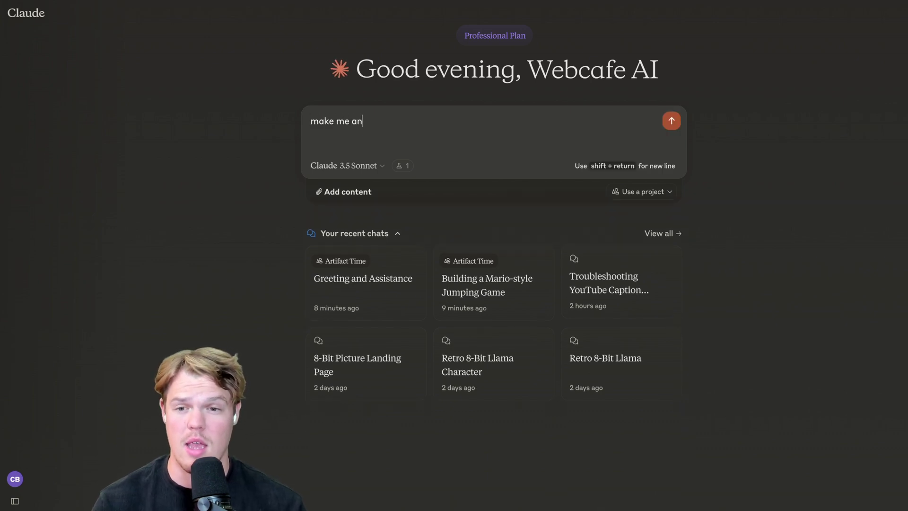
{"action": "type", "text": " 8 bit"}
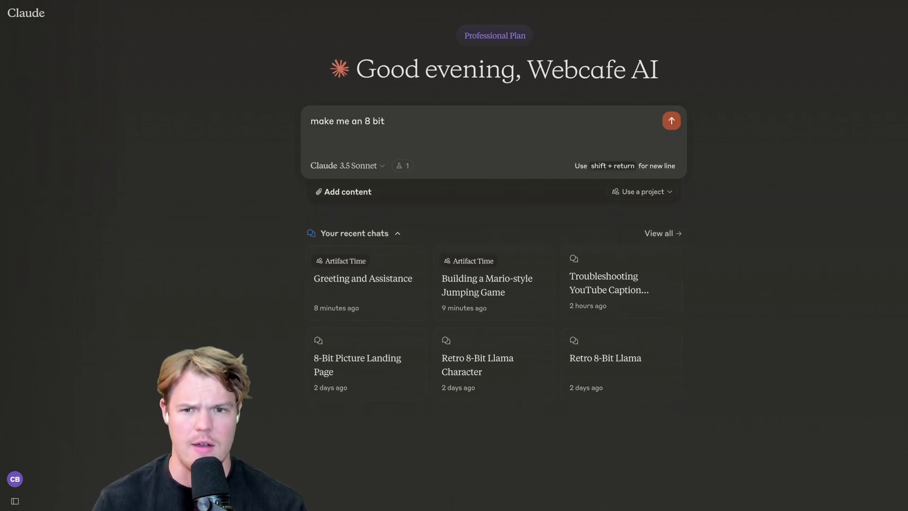
{"action": "type", "text": " drawing"}
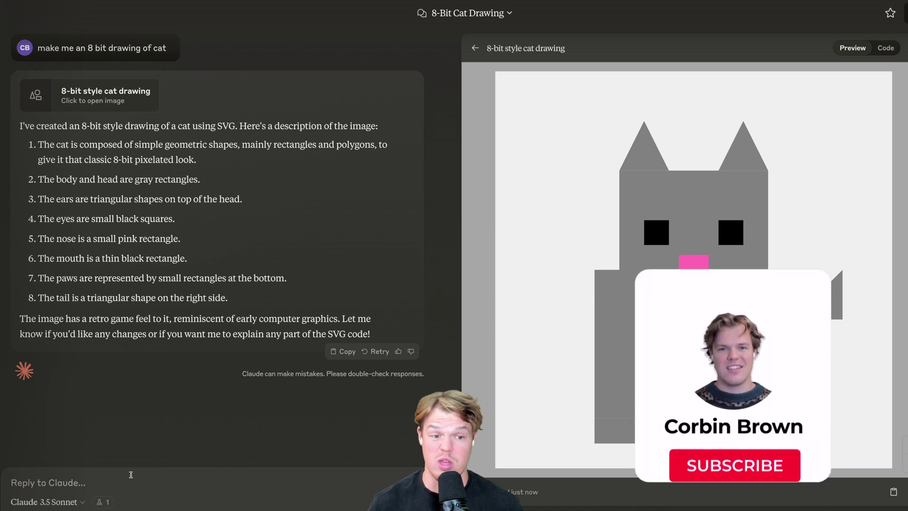
Send 'Make this cat orange' to get the drawing recoloured orange.
{"action": "type", "text": "Make thi"}
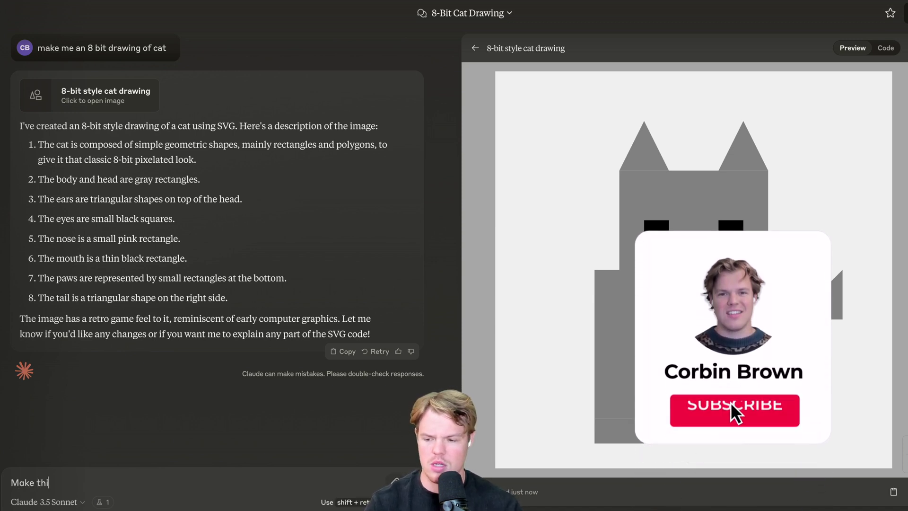
{"action": "type", "text": "s cat orange"}
{"action": "key", "text": "Return"}
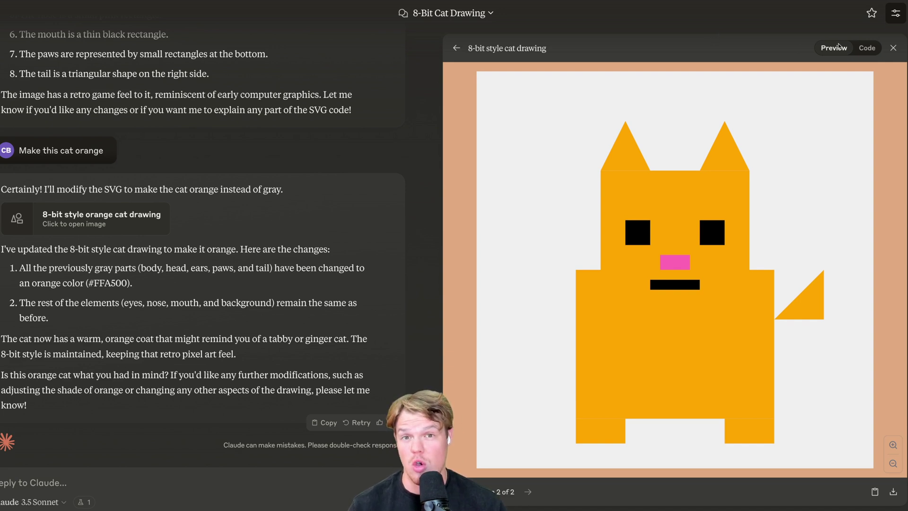
View the orange cat's SVG code, return to the preview, and copy the drawing.
{"action": "left_click", "coordinate": [874, 50]}
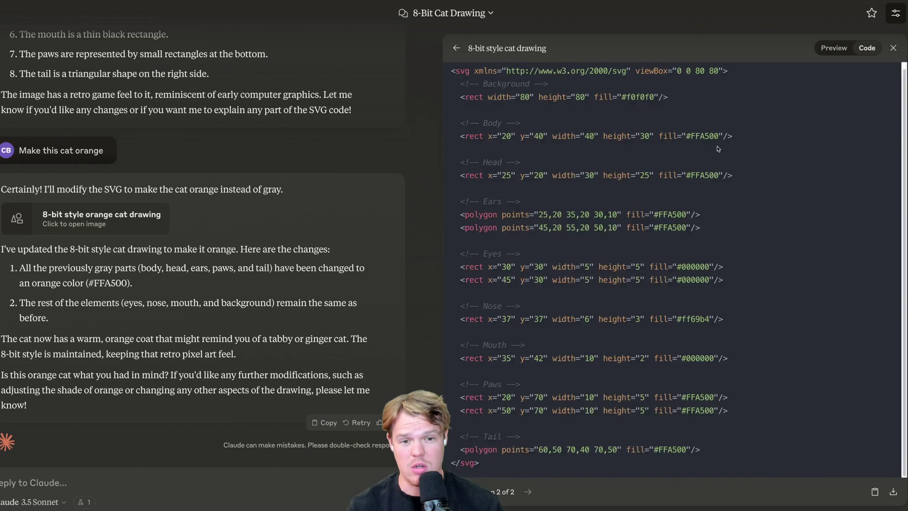
{"action": "left_click", "coordinate": [828, 49]}
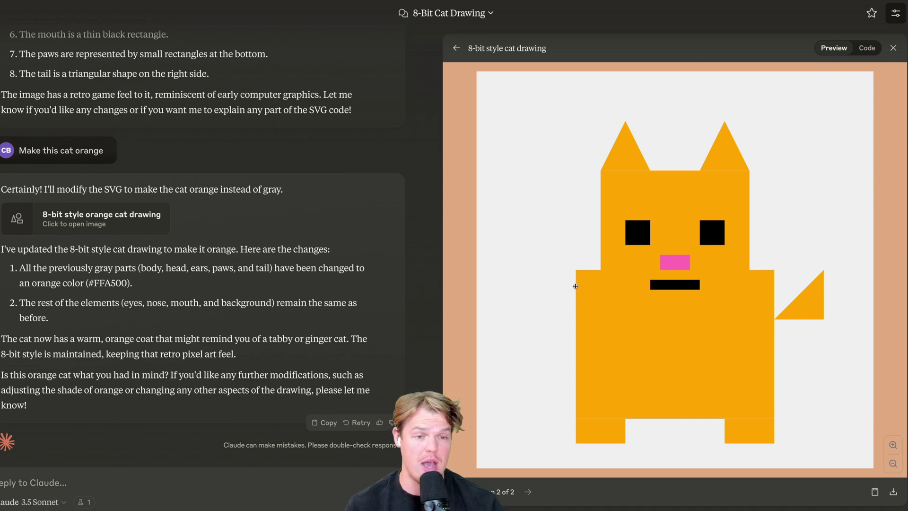
{"action": "left_click", "coordinate": [876, 493]}
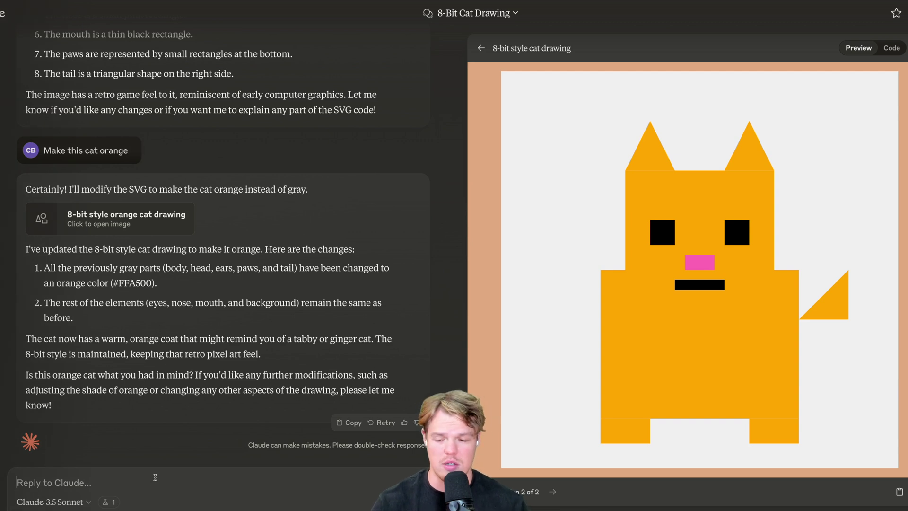
Request a simple HTML coffee shop landing page with this cat as the mascot.
{"action": "key", "text": "ctrl+v"}
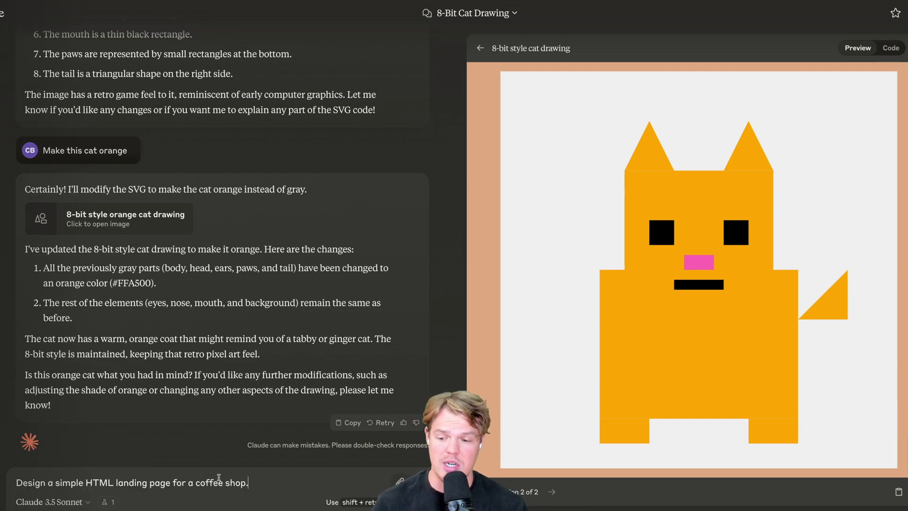
{"action": "type", "text": "and "}
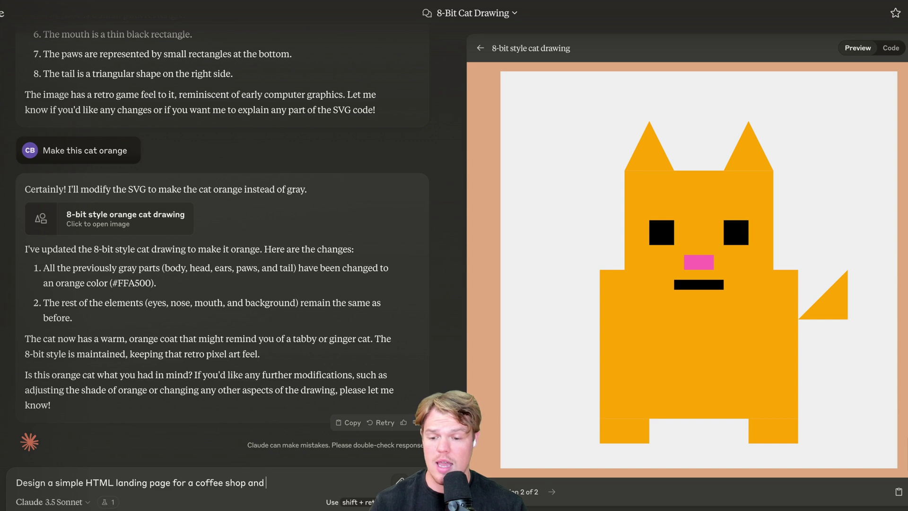
{"action": "type", "text": "this cat is the mas"}
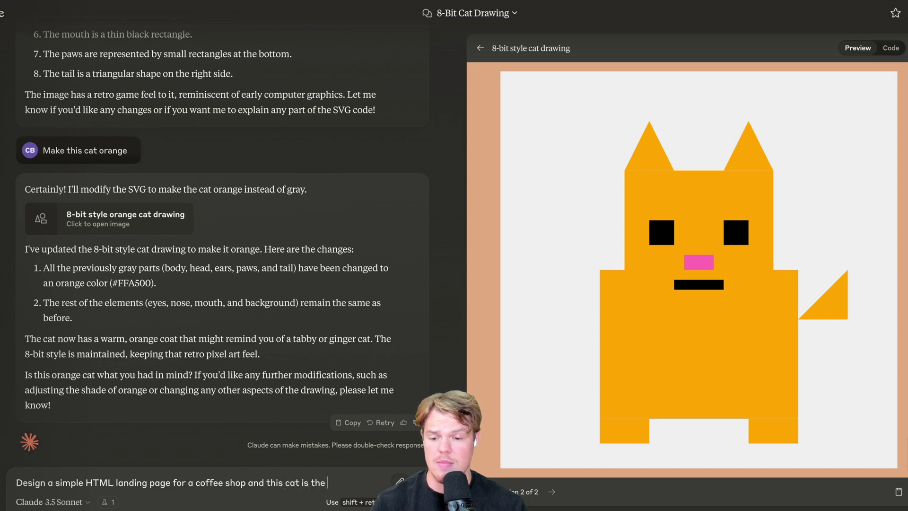
{"action": "type", "text": "cot"}
{"action": "key", "text": "Return"}
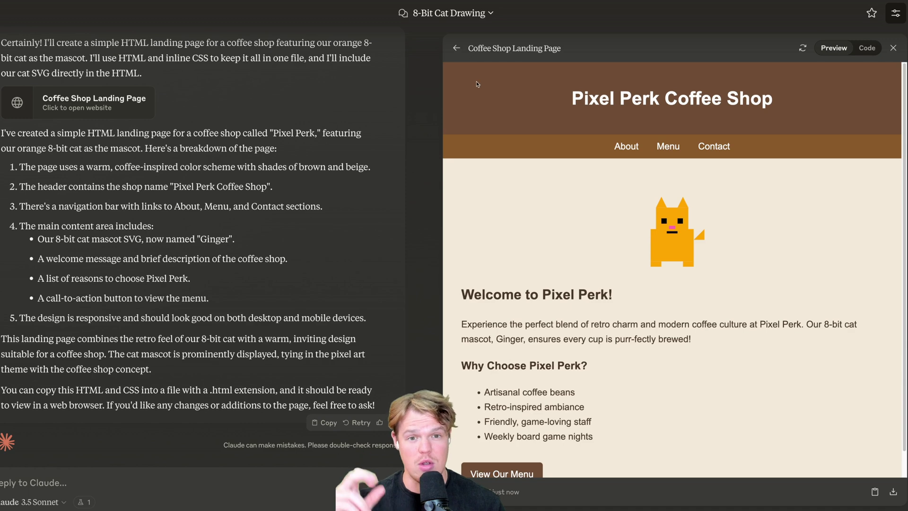
Show the chat controls' artifact list and preview the Coffee Shop Landing Page.
{"action": "left_click", "coordinate": [457, 48]}
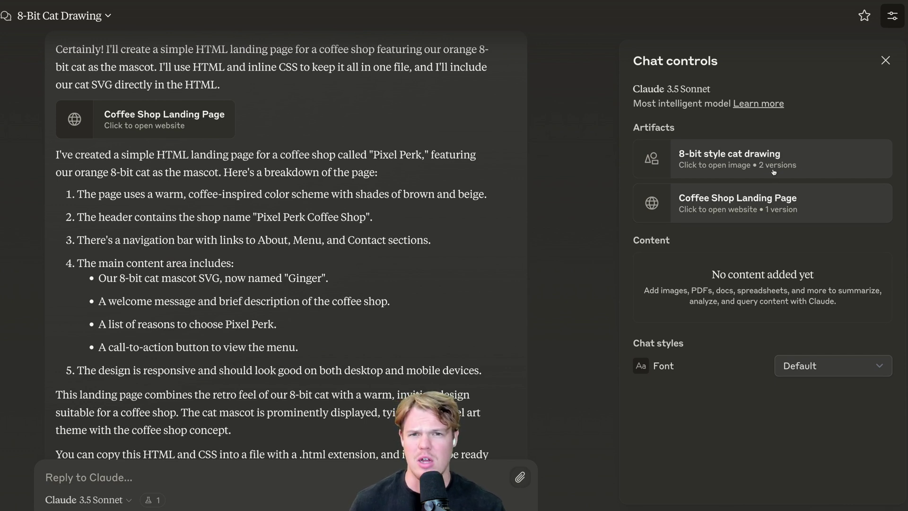
{"action": "left_click", "coordinate": [786, 218]}
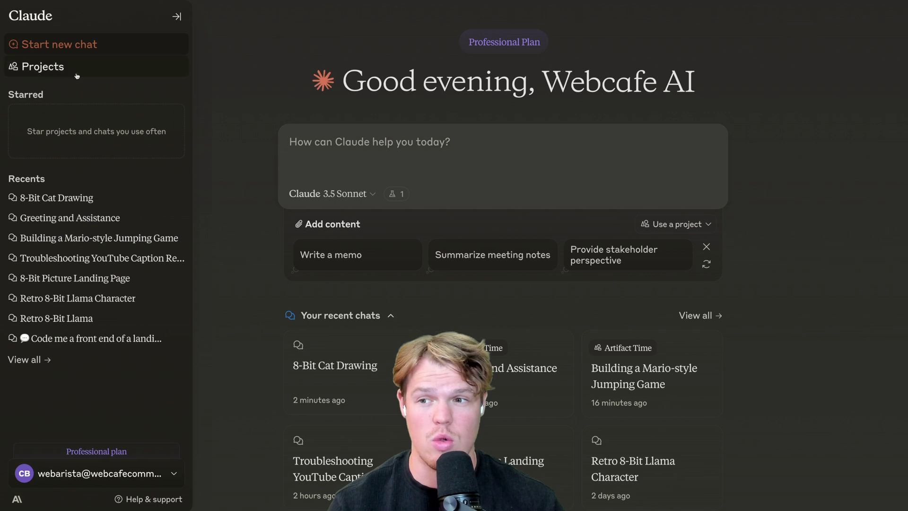
Open the How to use Claude project and delete leftover text from its chat box.
{"action": "left_click", "coordinate": [57, 71]}
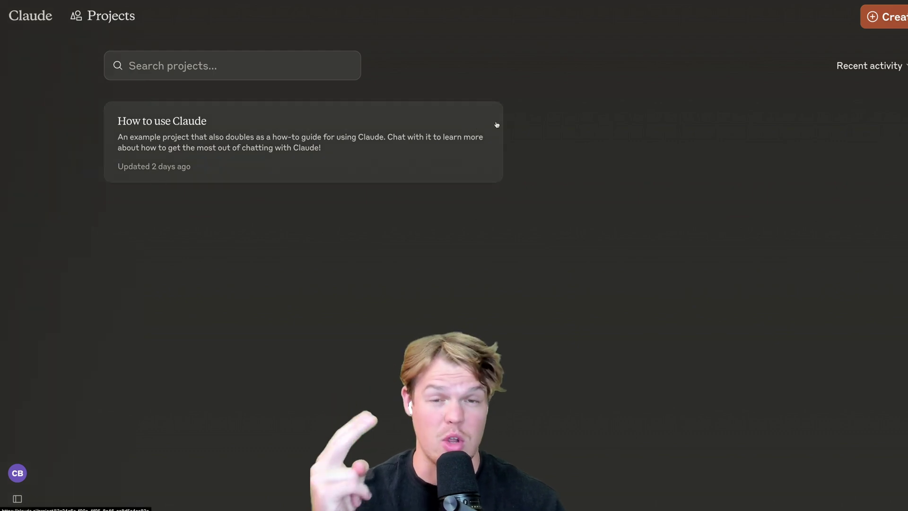
{"action": "left_click", "coordinate": [308, 140]}
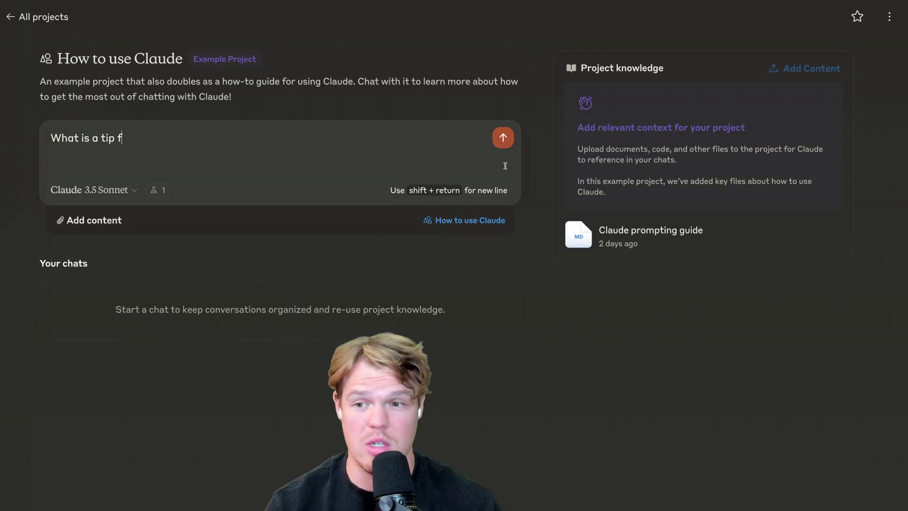
{"action": "left_click_drag", "start_coordinate": [267, 144], "coordinate": [31, 142]}
{"action": "key", "text": "BackSpace"}
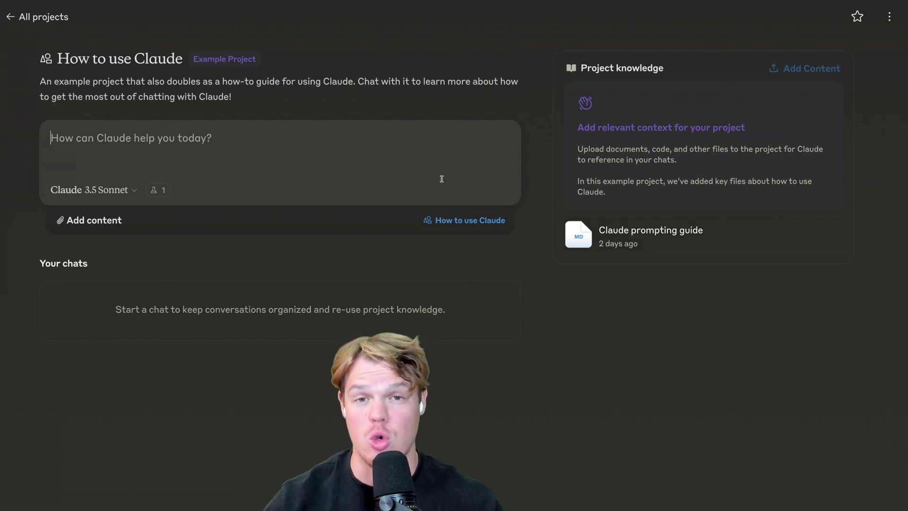
Select the 'General tips for effective prompting' heading in the prompting guide, then close the guide.
{"action": "left_click", "coordinate": [583, 238]}
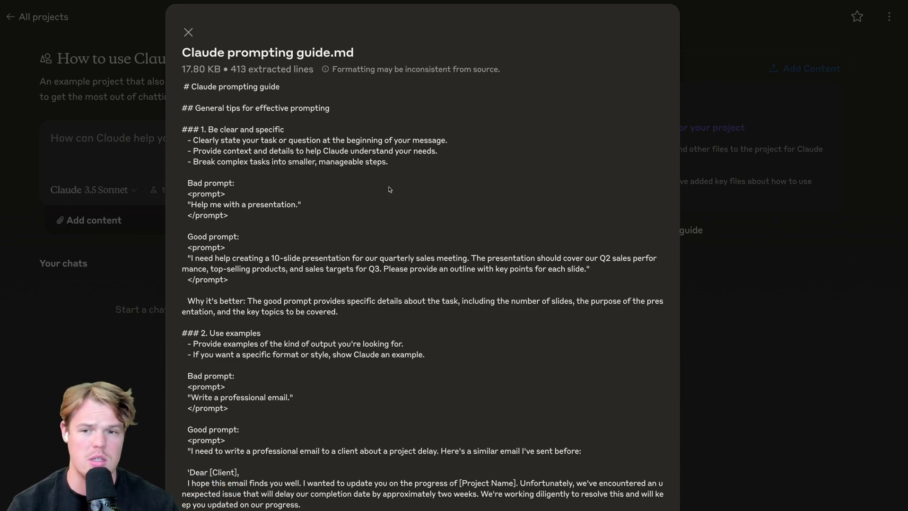
{"action": "scroll", "coordinate": [359, 156], "scroll_direction": "down", "scroll_amount": 3}
{"action": "scroll", "coordinate": [424, 101], "scroll_direction": "down", "scroll_amount": 5}
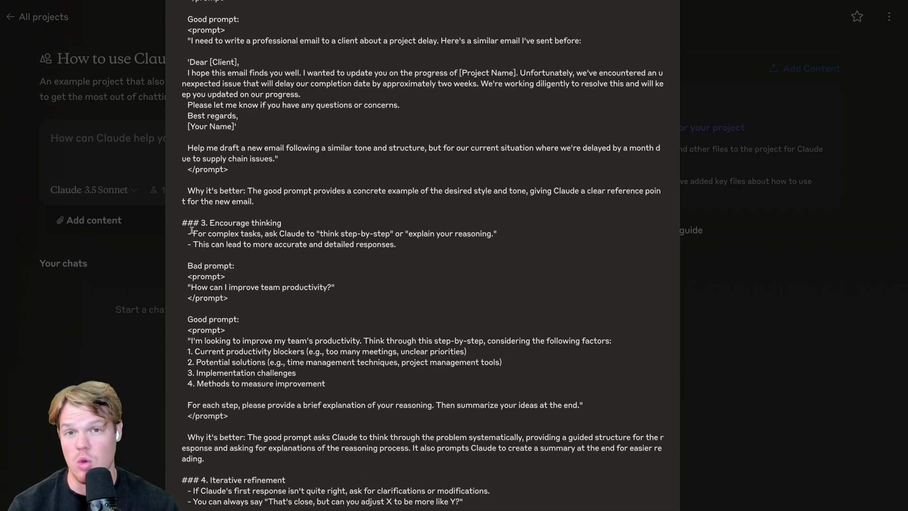
{"action": "scroll", "coordinate": [318, 160], "scroll_direction": "up", "scroll_amount": 8}
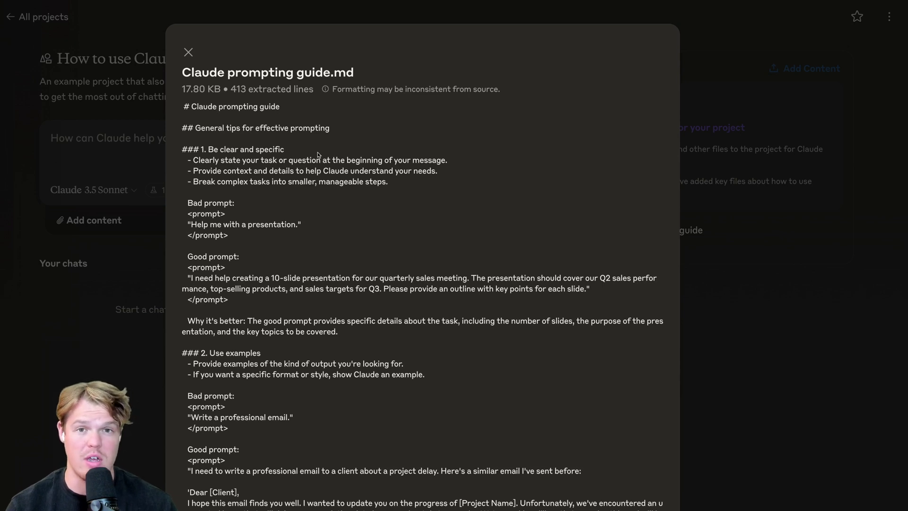
{"action": "left_click_drag", "start_coordinate": [344, 133], "coordinate": [238, 131]}
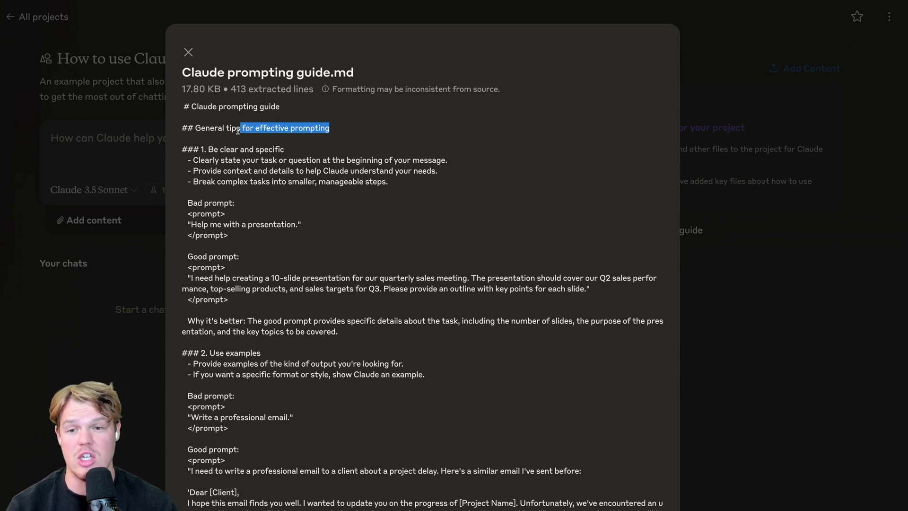
{"action": "left_click", "coordinate": [238, 131]}
{"action": "left_click_drag", "start_coordinate": [367, 139], "coordinate": [203, 130]}
{"action": "left_click", "coordinate": [351, 131]}
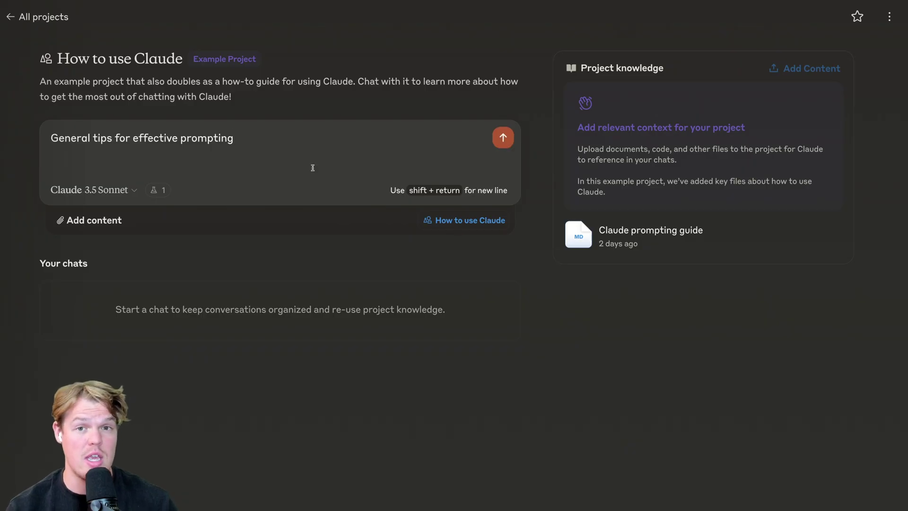
Send the heading as a new project chat and skim the first tip in the reply.
{"action": "left_click", "coordinate": [503, 137]}
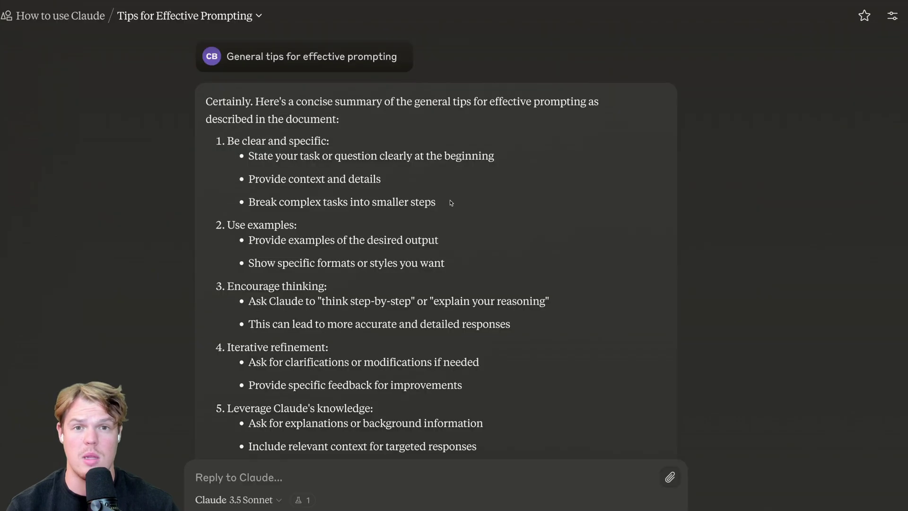
{"action": "left_click_drag", "start_coordinate": [452, 202], "coordinate": [227, 138]}
{"action": "left_click", "coordinate": [278, 118]}
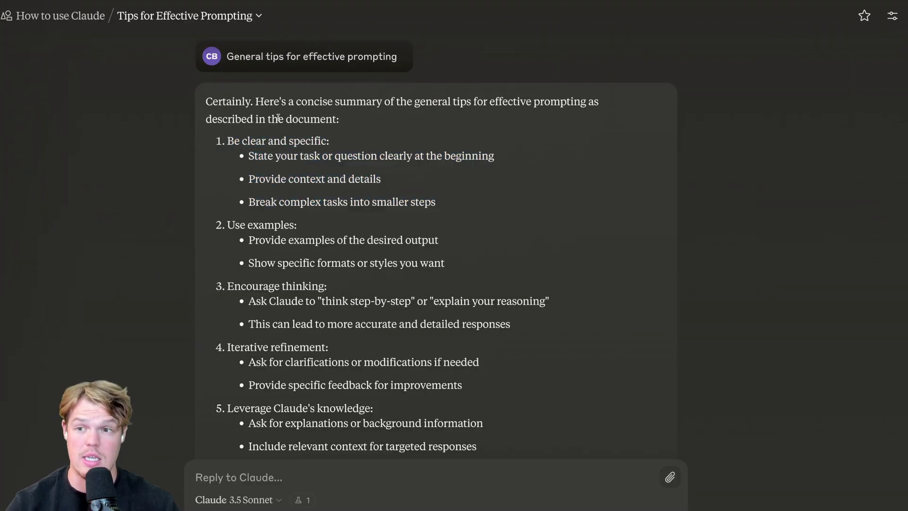
Reopen the prompting guide and compare its 'Be clear and specific' tip with Claude's reply.
{"action": "left_click", "coordinate": [88, 15]}
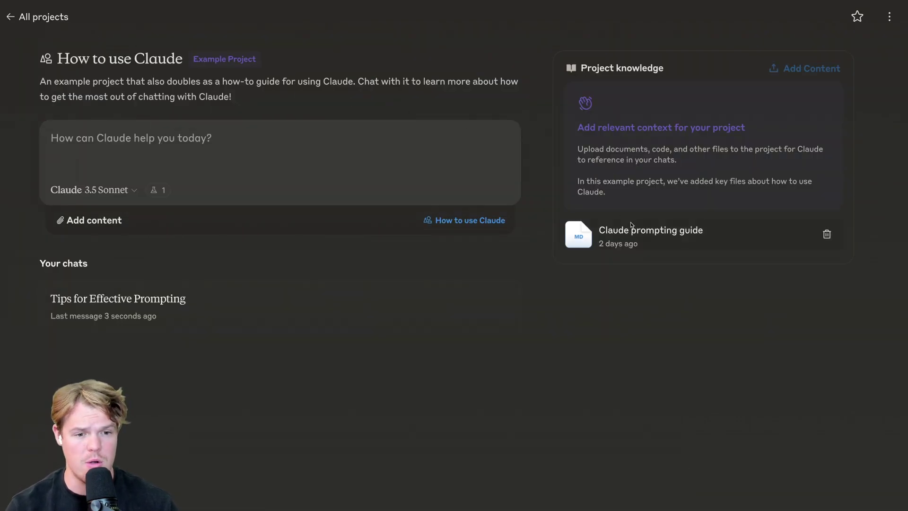
{"action": "left_click", "coordinate": [631, 227]}
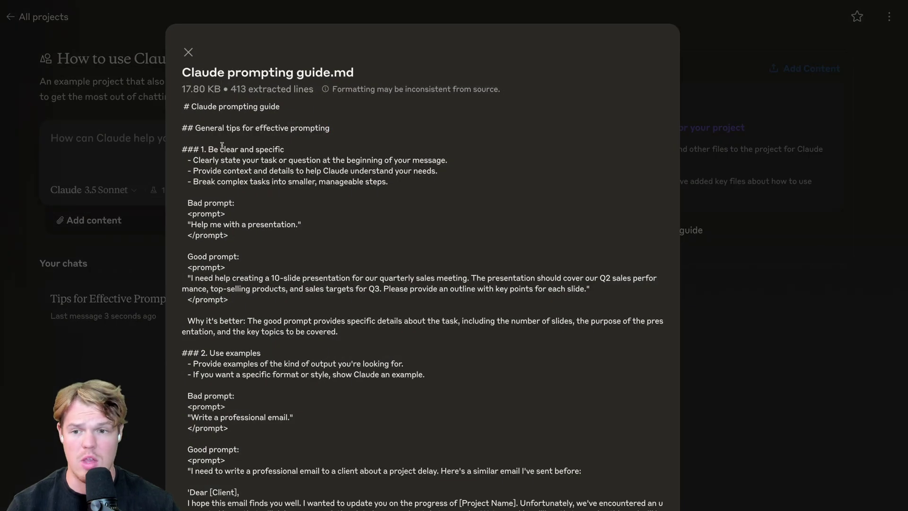
{"action": "left_click_drag", "start_coordinate": [203, 148], "coordinate": [308, 151]}
{"action": "left_click_drag", "start_coordinate": [198, 160], "coordinate": [316, 160]}
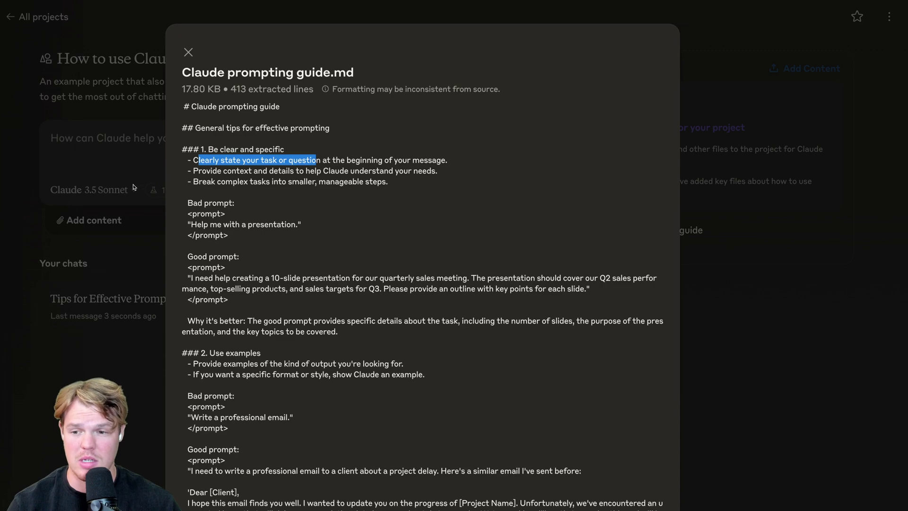
{"action": "left_click_drag", "start_coordinate": [227, 141], "coordinate": [338, 146]}
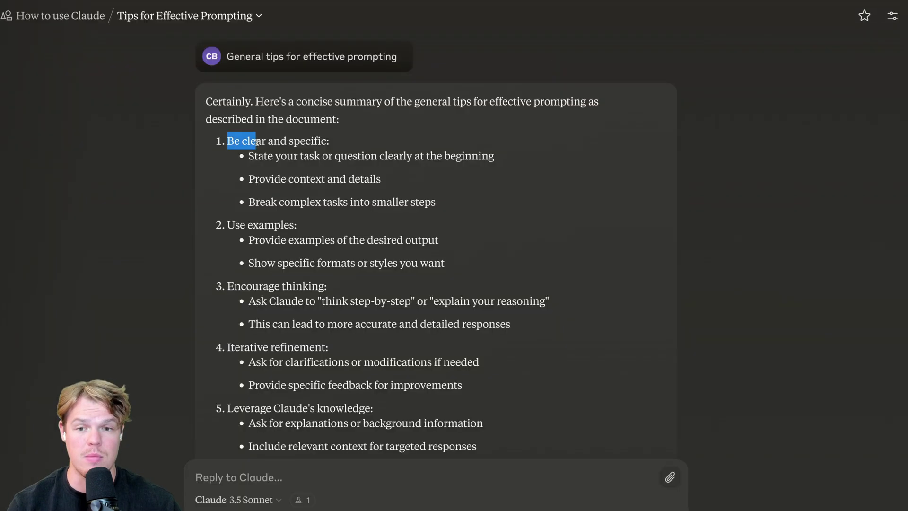
{"action": "left_click", "coordinate": [337, 145]}
{"action": "left_click_drag", "start_coordinate": [248, 155], "coordinate": [502, 163]}
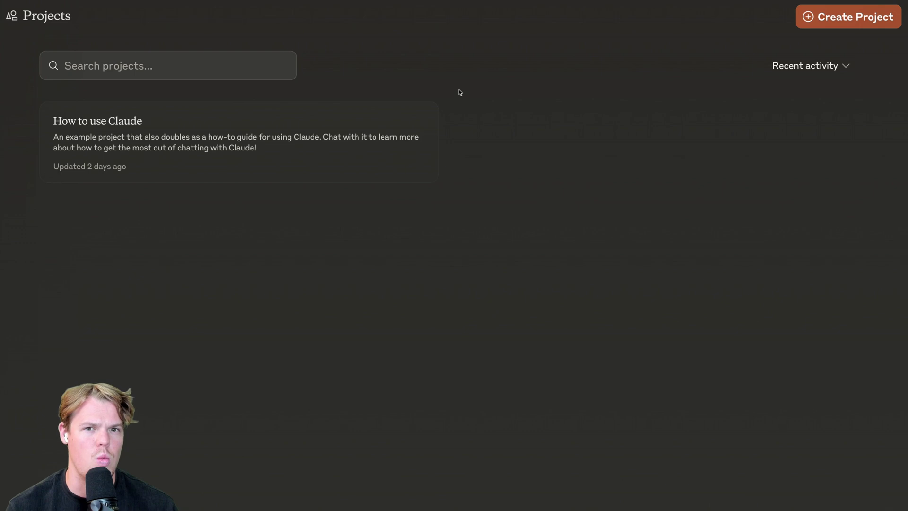
Open the Create a personal project form and place the cursor in the name field.
{"action": "left_click", "coordinate": [848, 17]}
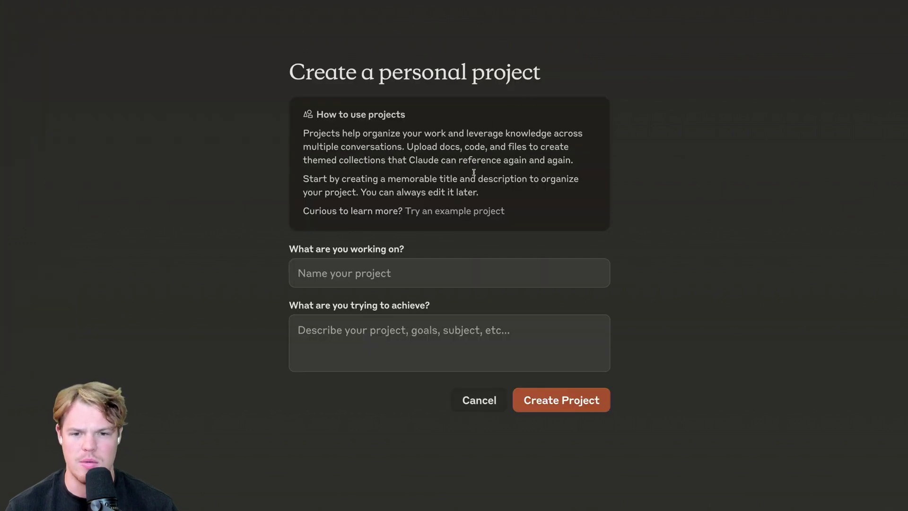
{"action": "left_click_drag", "start_coordinate": [303, 134], "coordinate": [584, 160]}
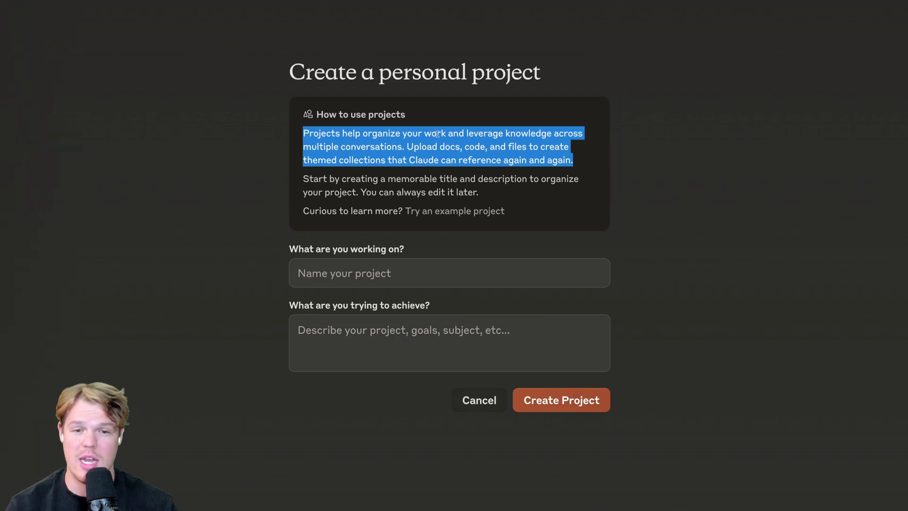
{"action": "left_click", "coordinate": [436, 153]}
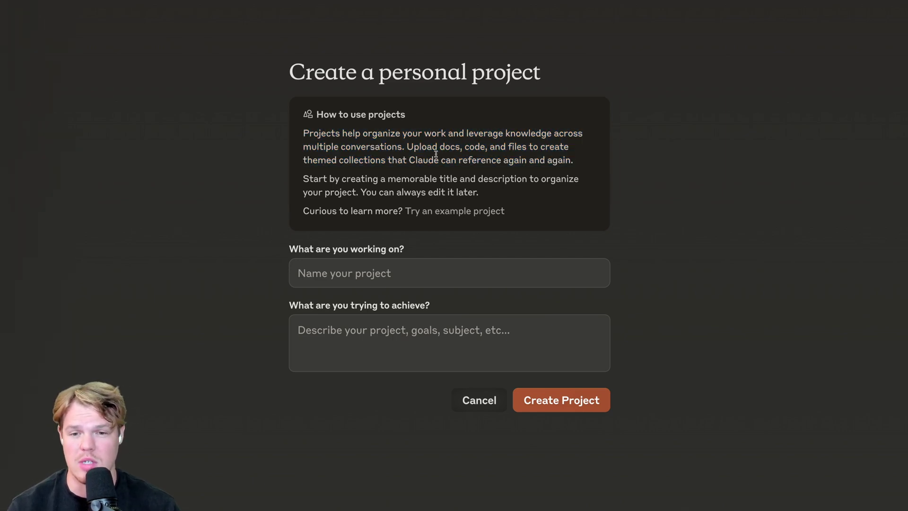
{"action": "left_click", "coordinate": [397, 271]}
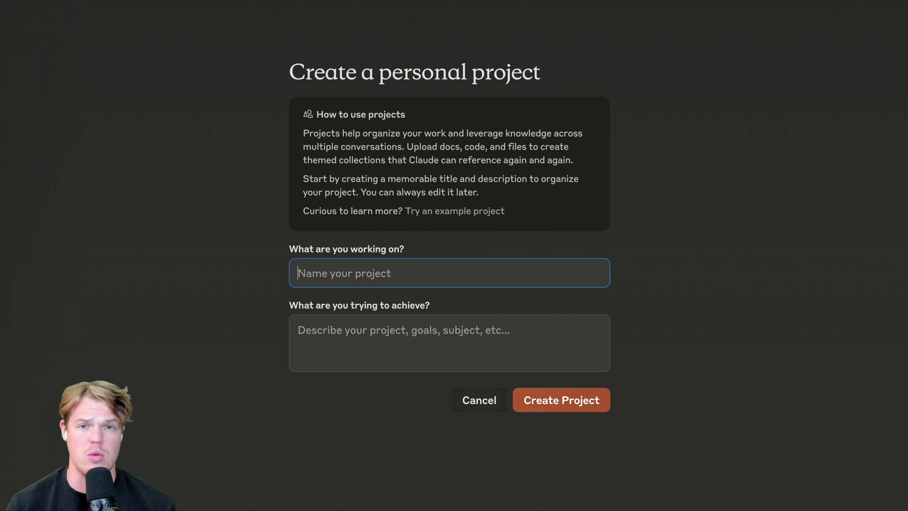
Create a project named 'Claude Tutorial' with the description 'fun video'.
{"action": "type", "text": "Claude"}
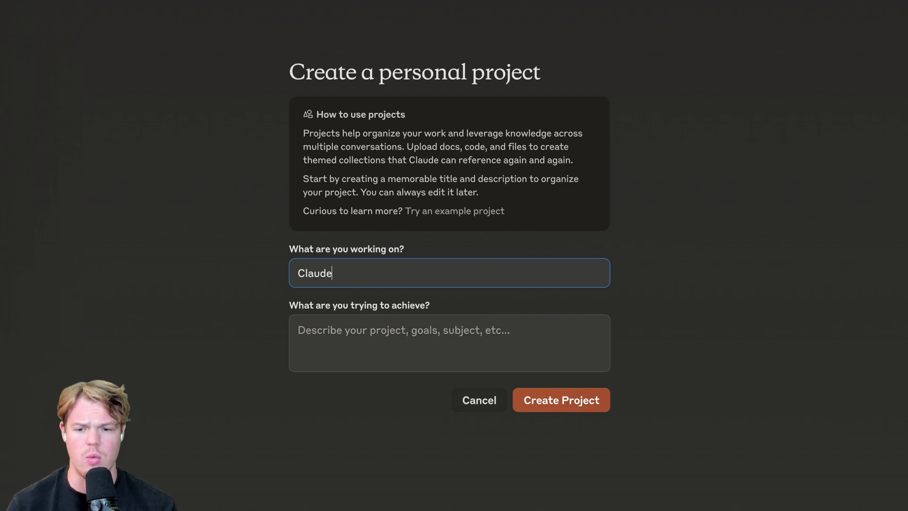
{"action": "type", "text": " Tutorial"}
{"action": "left_click", "coordinate": [400, 333]}
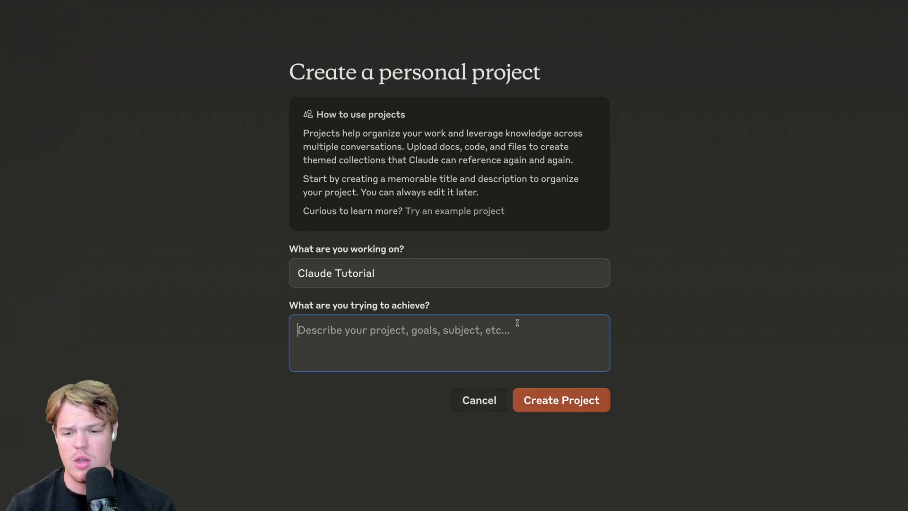
{"action": "type", "text": "fun video"}
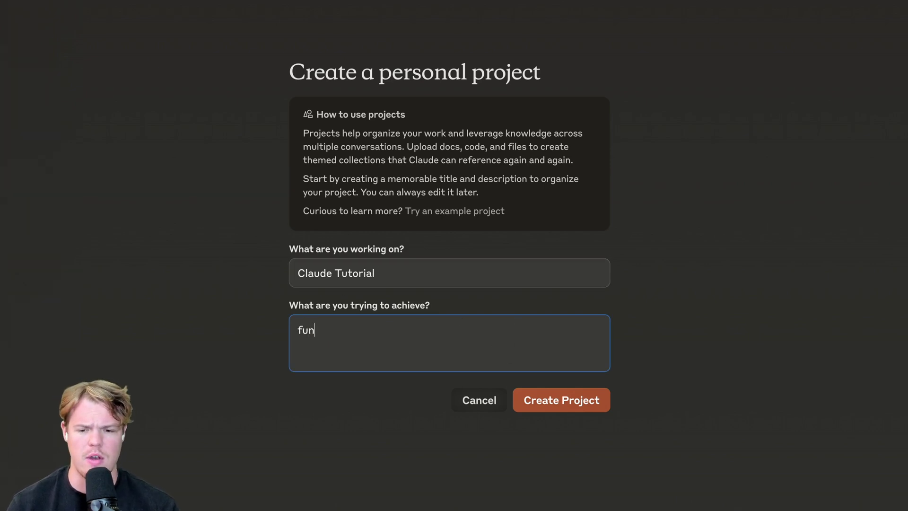
{"action": "left_click", "coordinate": [605, 406]}
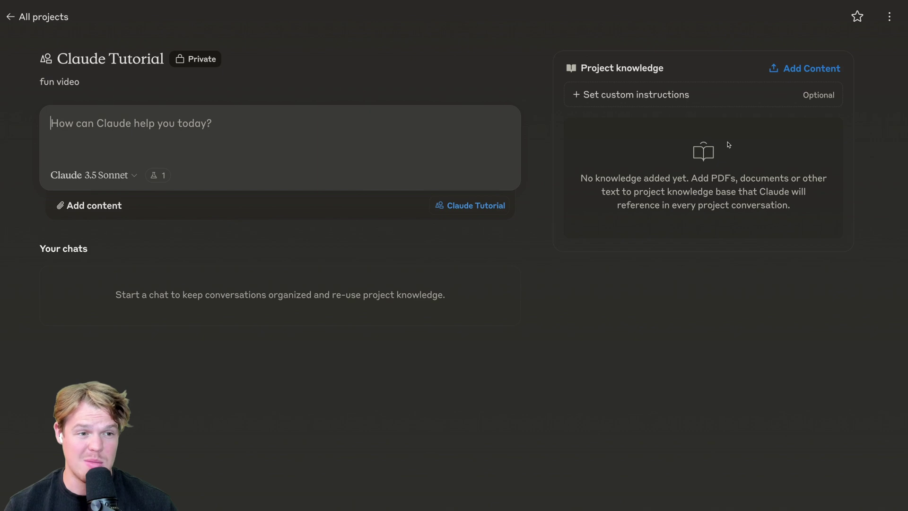
Save the project instruction 'At the beginning of each message say good morning'.
{"action": "left_click", "coordinate": [630, 99]}
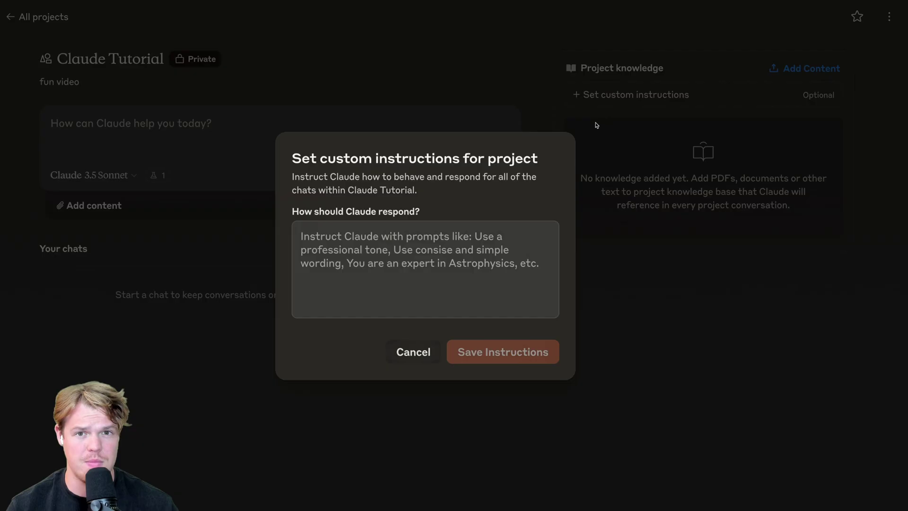
{"action": "left_click", "coordinate": [497, 233]}
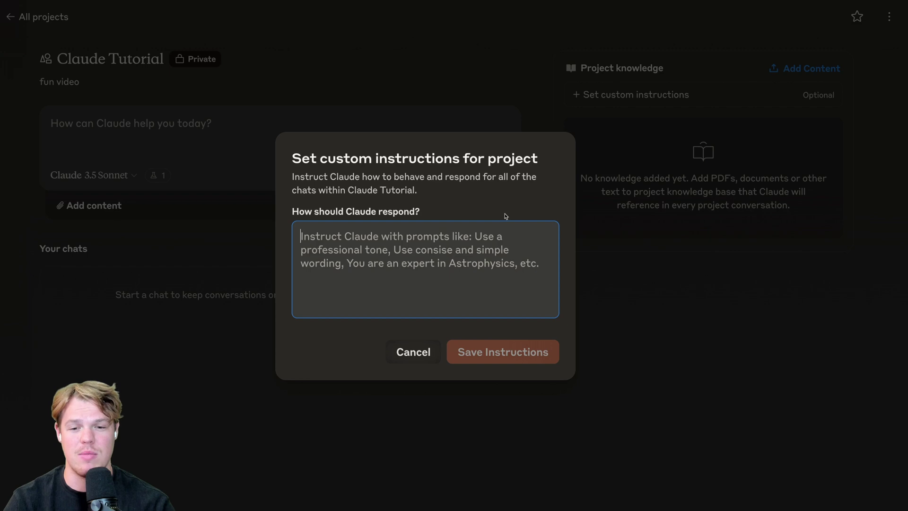
{"action": "type", "text": "At theb"}
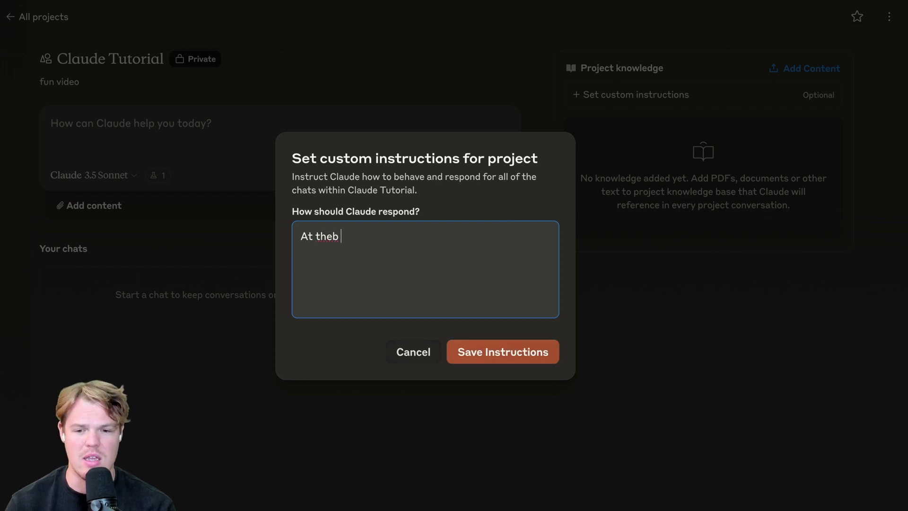
{"action": "key", "text": "BackSpace"}
{"action": "key", "text": "BackSpace"}
{"action": "type", "text": "beginning of each message say good morning"}
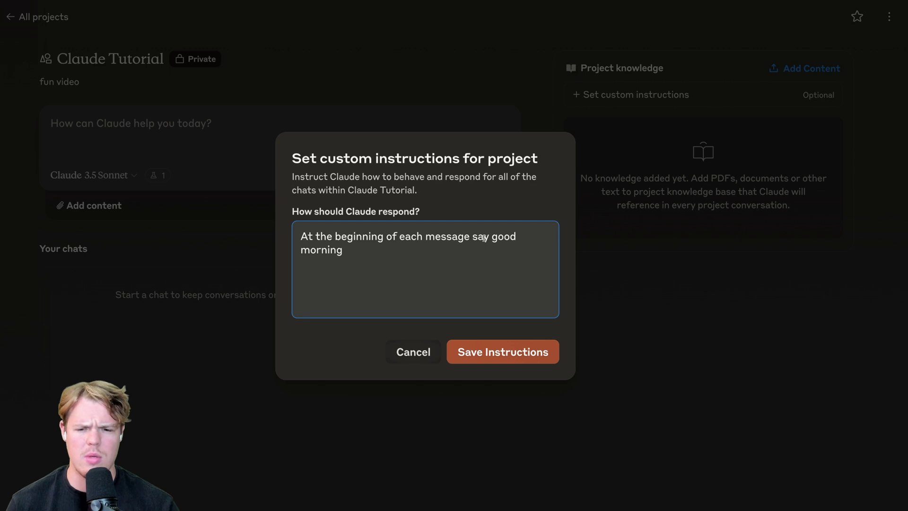
{"action": "left_click", "coordinate": [520, 362]}
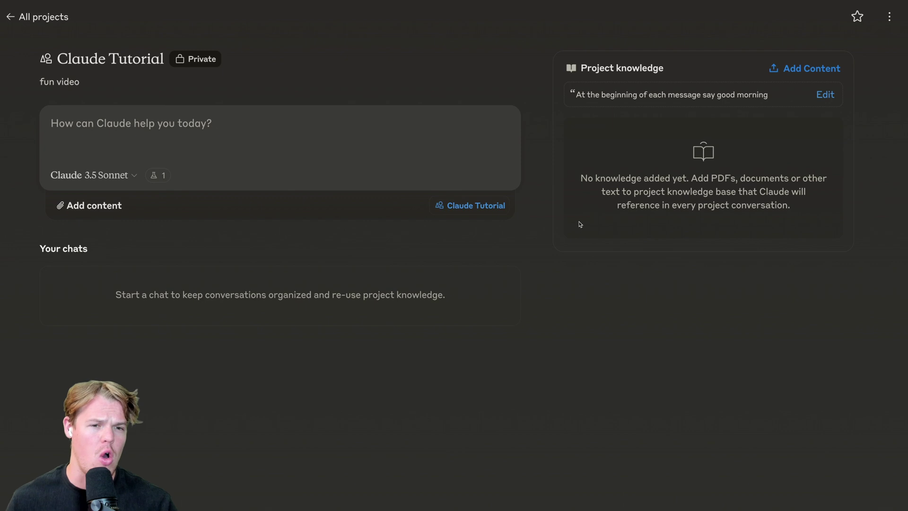
{"action": "left_click", "coordinate": [374, 115]}
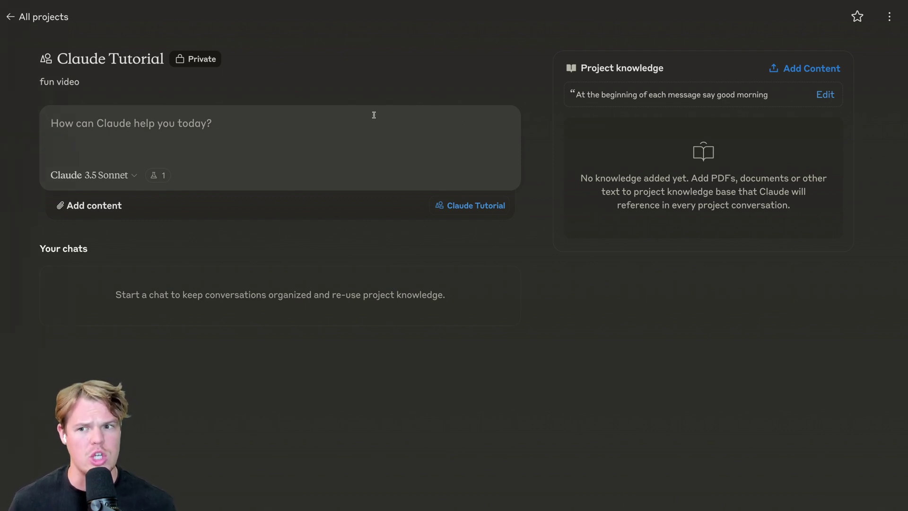
Send 'Hello' as a new project chat, then go back to the Claude Tutorial project page.
{"action": "type", "text": "Hel"}
{"action": "key", "text": "BackSpace"}
{"action": "key", "text": "BackSpace"}
{"action": "key", "text": "BackSpace"}
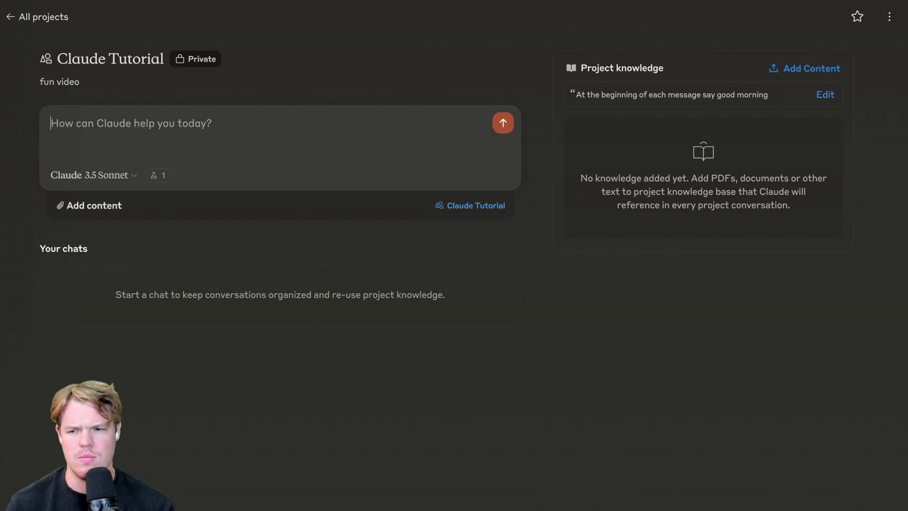
{"action": "type", "text": "Hello"}
{"action": "key", "text": "Return"}
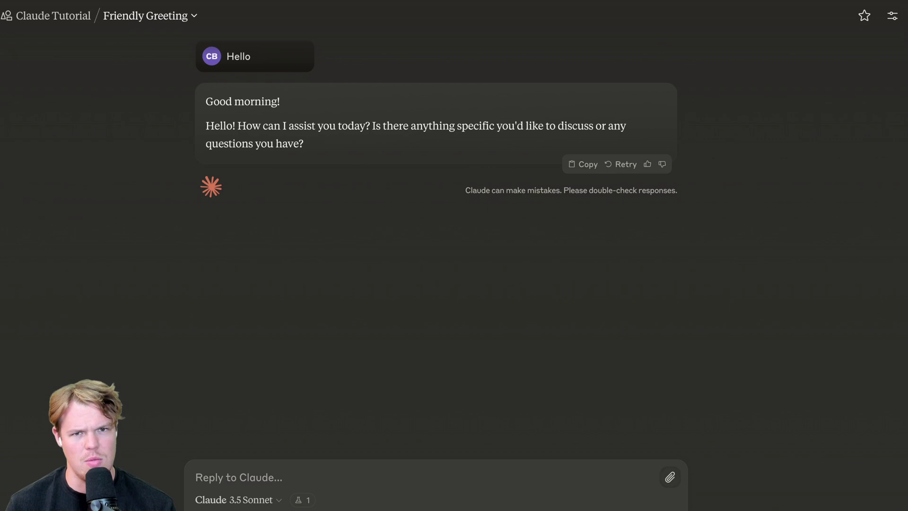
{"action": "left_click", "coordinate": [53, 16]}
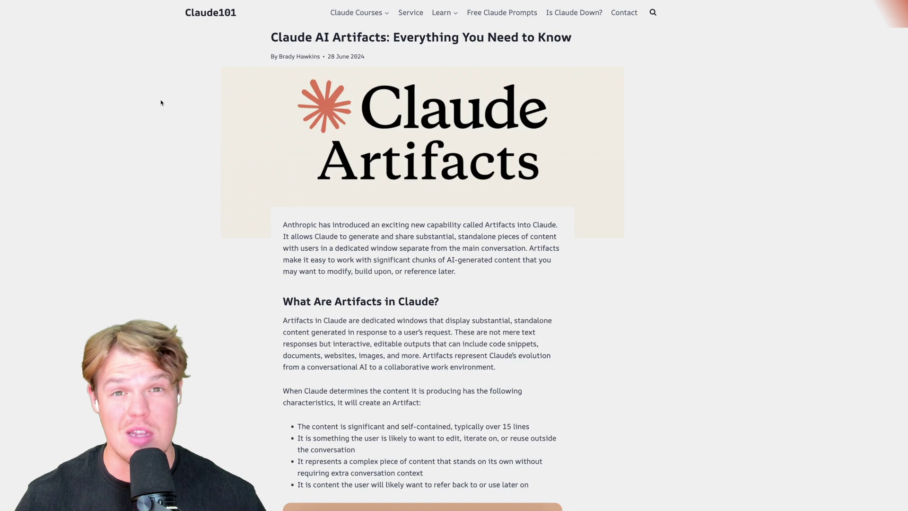
{"action": "scroll", "coordinate": [161, 103], "scroll_direction": "down", "scroll_amount": 15}
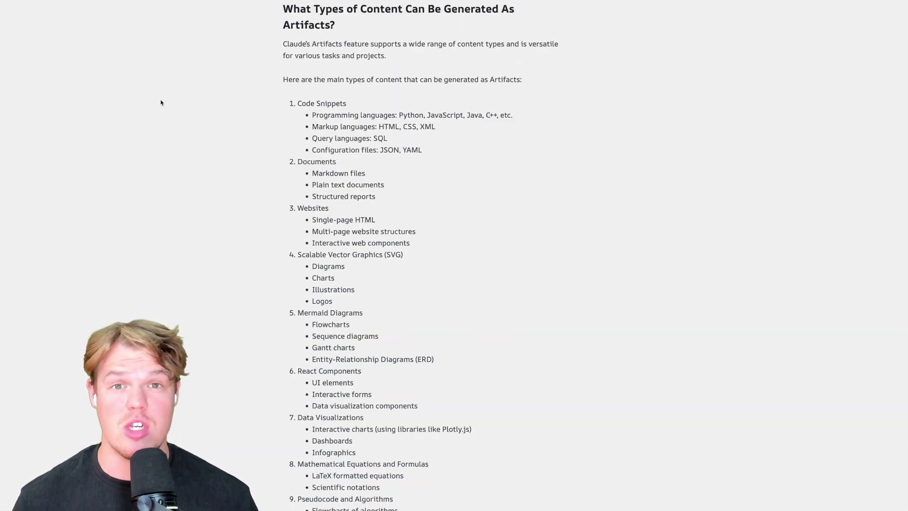
{"action": "scroll", "coordinate": [161, 102], "scroll_direction": "down", "scroll_amount": 1}
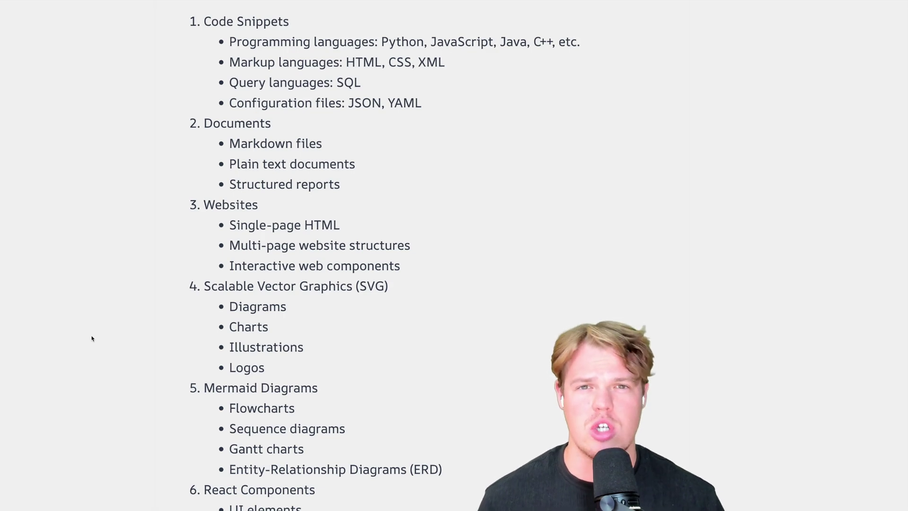
{"action": "scroll", "coordinate": [92, 338], "scroll_direction": "down", "scroll_amount": 2}
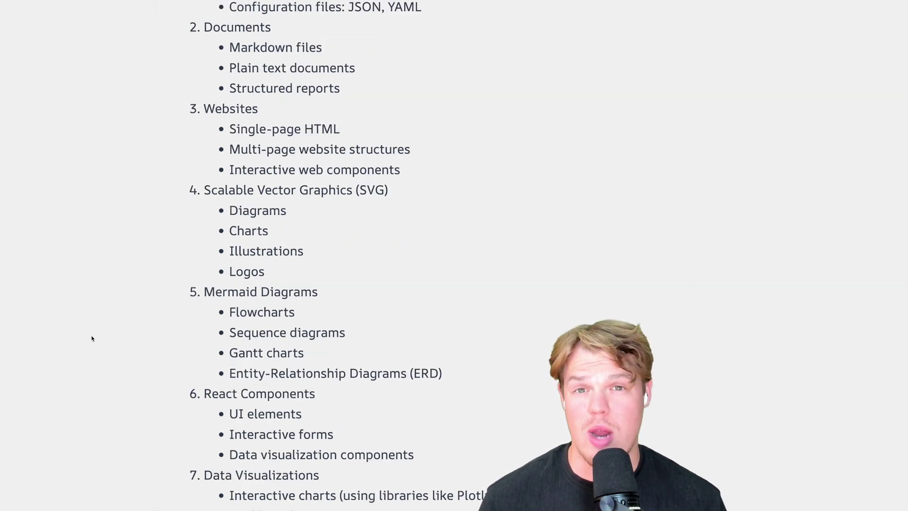
{"action": "scroll", "coordinate": [92, 338], "scroll_direction": "down", "scroll_amount": 1}
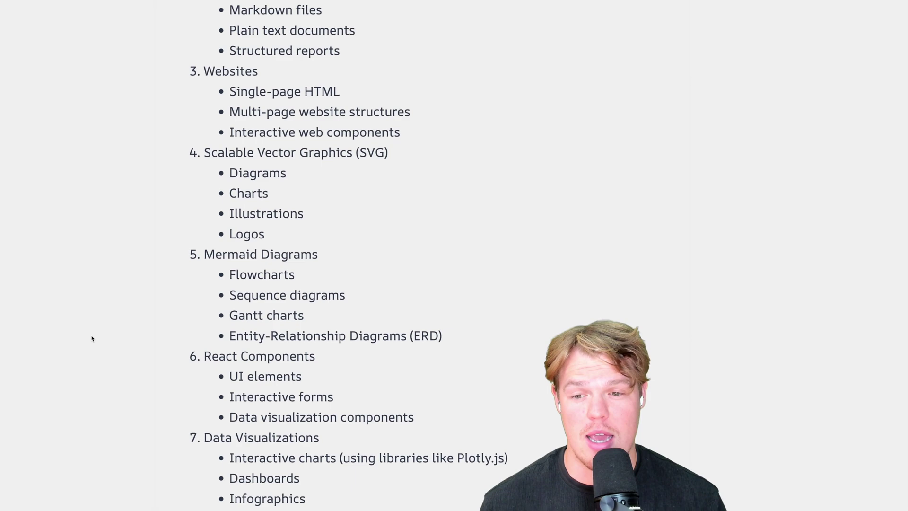
{"action": "scroll", "coordinate": [91, 338], "scroll_direction": "down", "scroll_amount": 2}
{"action": "scroll", "coordinate": [172, 263], "scroll_direction": "down", "scroll_amount": 3}
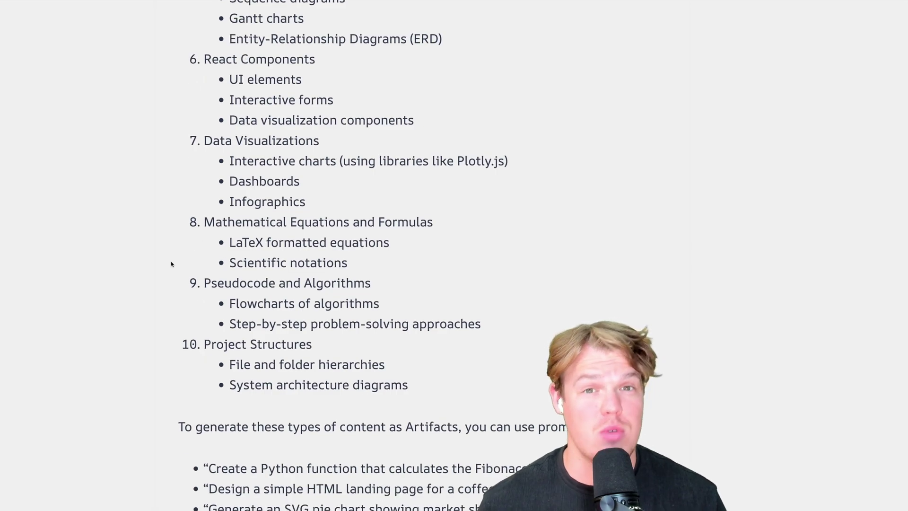
{"action": "scroll", "coordinate": [171, 264], "scroll_direction": "up", "scroll_amount": 3}
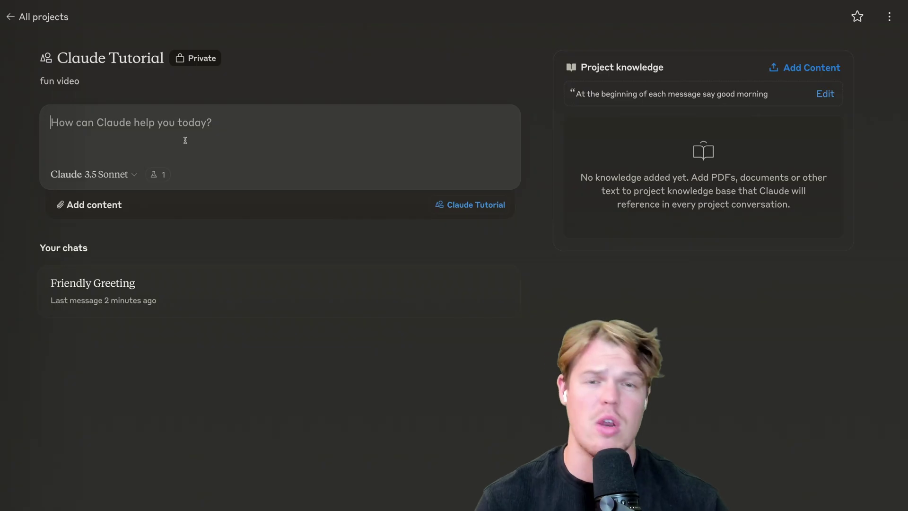
Send the pasted Fibonacci function prompt as a new chat, then send the Mermaid diagram request.
{"action": "type", "text": "Create a Python function that calculates the Fibonacci sequence."}
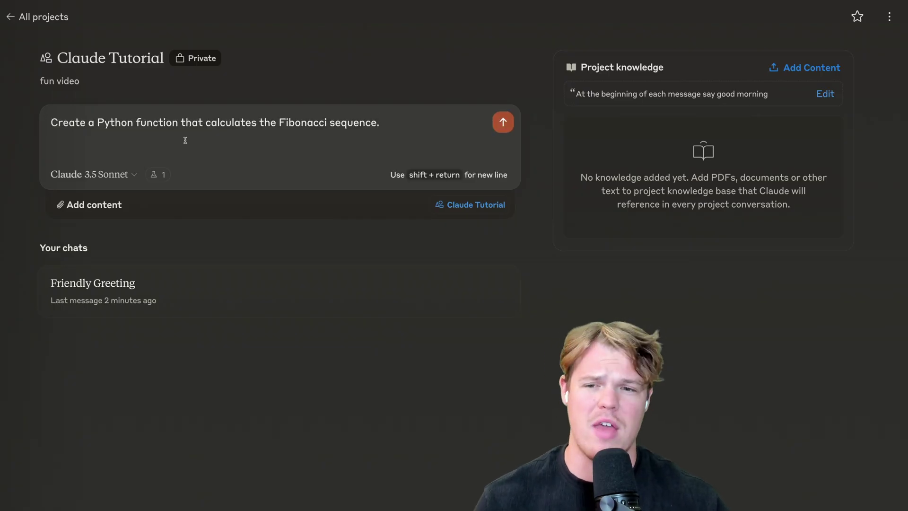
{"action": "left_click", "coordinate": [499, 126]}
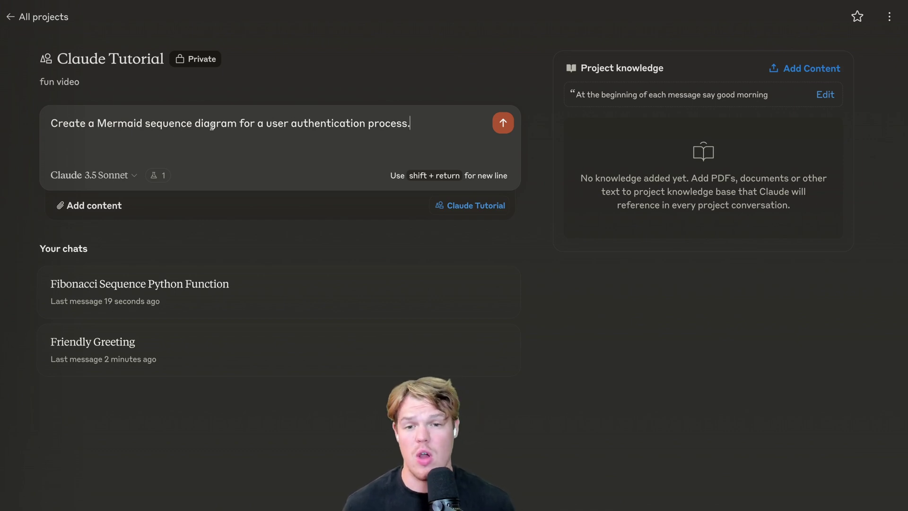
{"action": "left_click", "coordinate": [501, 124]}
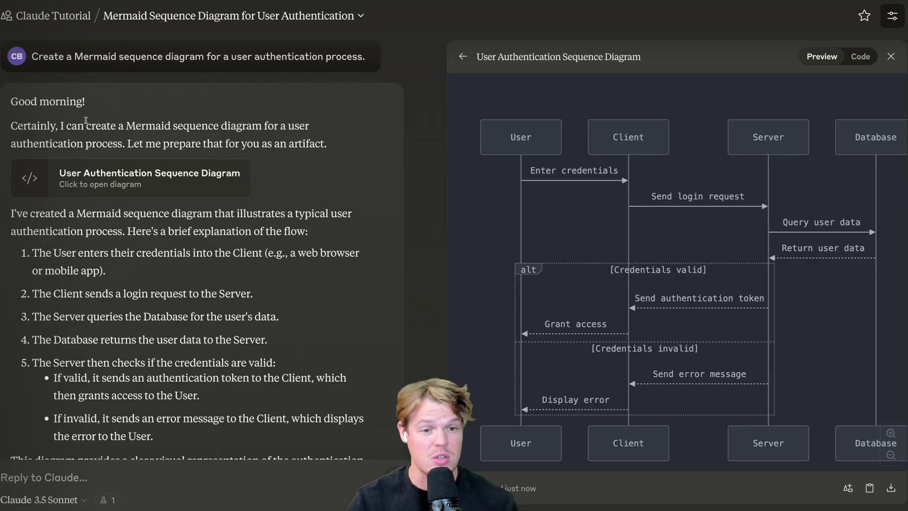
Inspect the User Authentication Sequence Diagram preview, close it, and reopen it from its card.
{"action": "scroll", "coordinate": [589, 169], "scroll_direction": "right", "scroll_amount": 2}
{"action": "scroll", "coordinate": [589, 169], "scroll_direction": "down", "scroll_amount": 2}
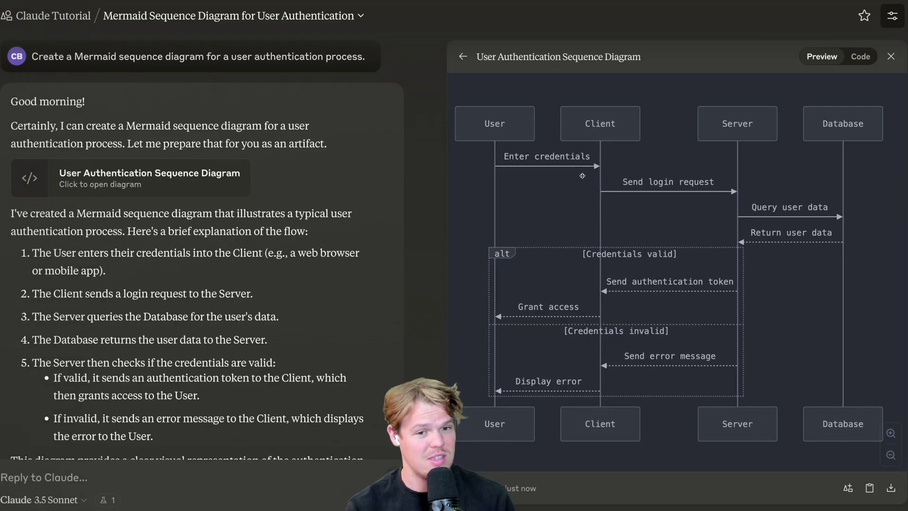
{"action": "scroll", "coordinate": [584, 170], "scroll_direction": "left", "scroll_amount": 2}
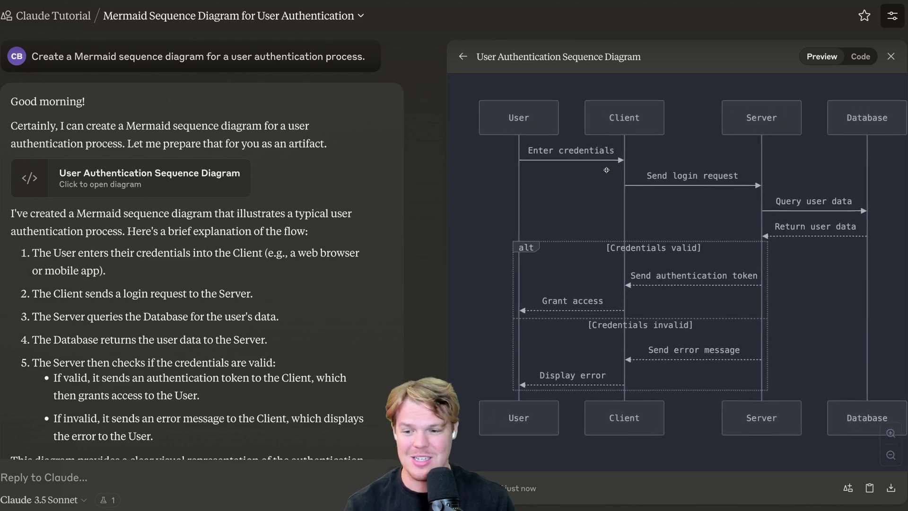
{"action": "scroll", "coordinate": [349, 176], "scroll_direction": "down", "scroll_amount": 1}
{"action": "scroll", "coordinate": [349, 175], "scroll_direction": "down", "scroll_amount": 2}
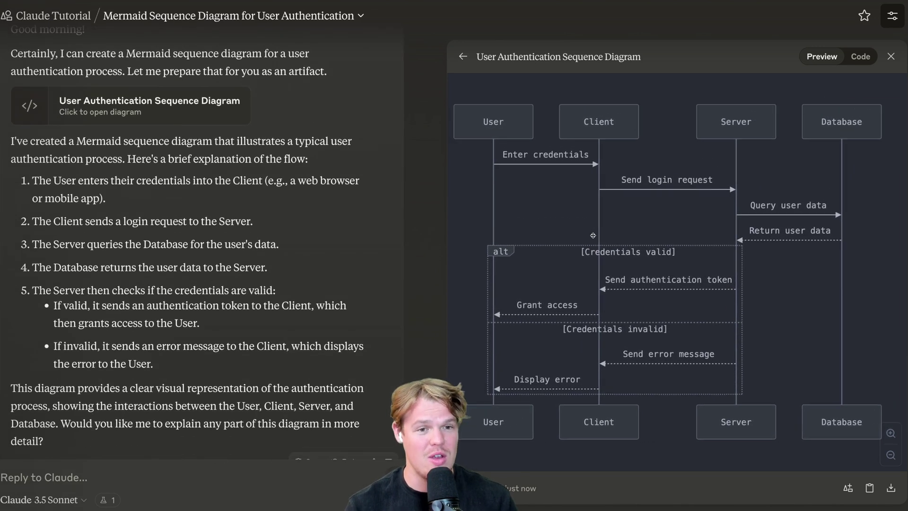
{"action": "left_click", "coordinate": [465, 56]}
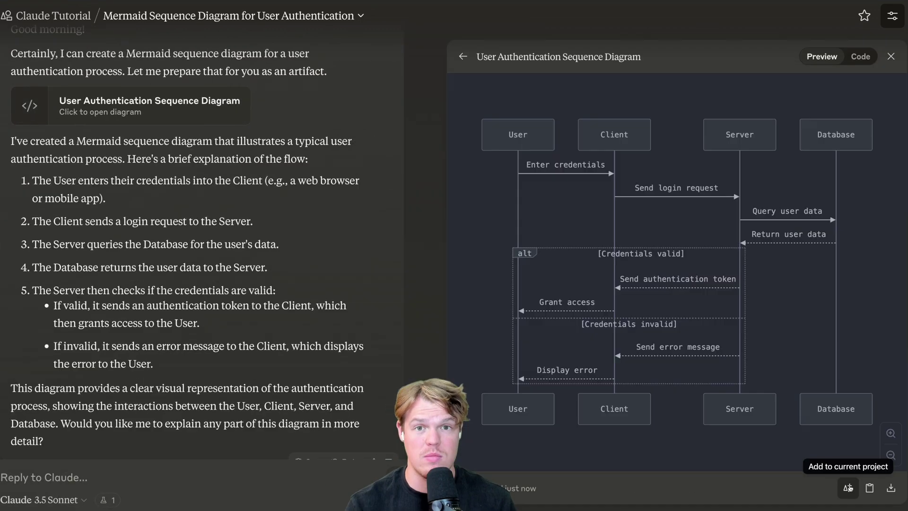
{"action": "left_click", "coordinate": [761, 151]}
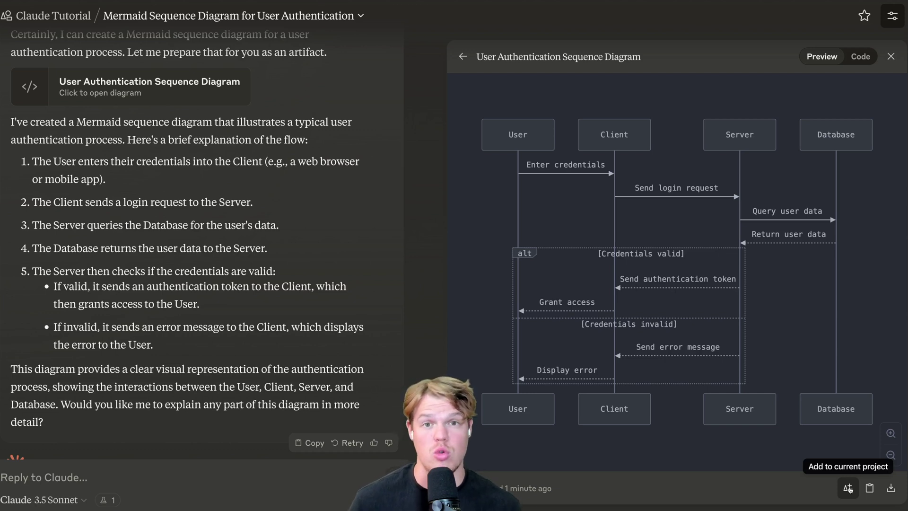
Add the User Authentication Sequence Diagram artifact to the current project's knowledge.
{"action": "left_click", "coordinate": [848, 488]}
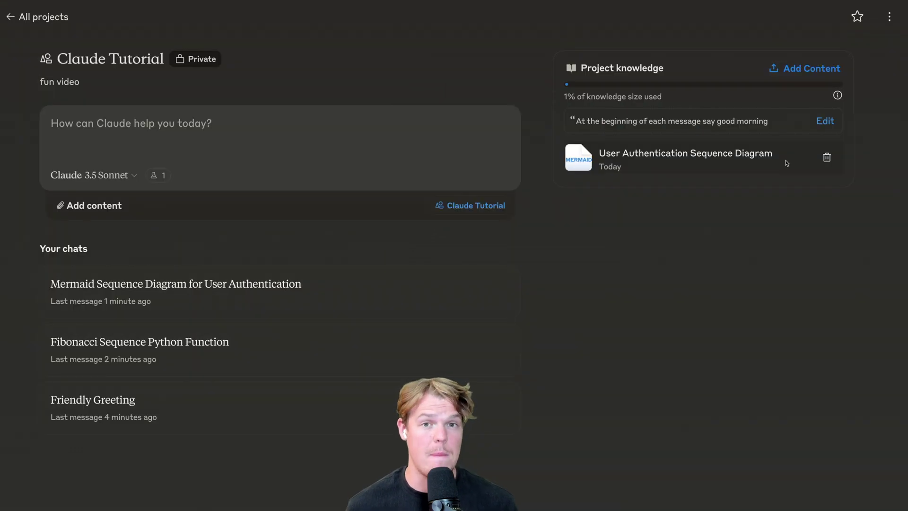